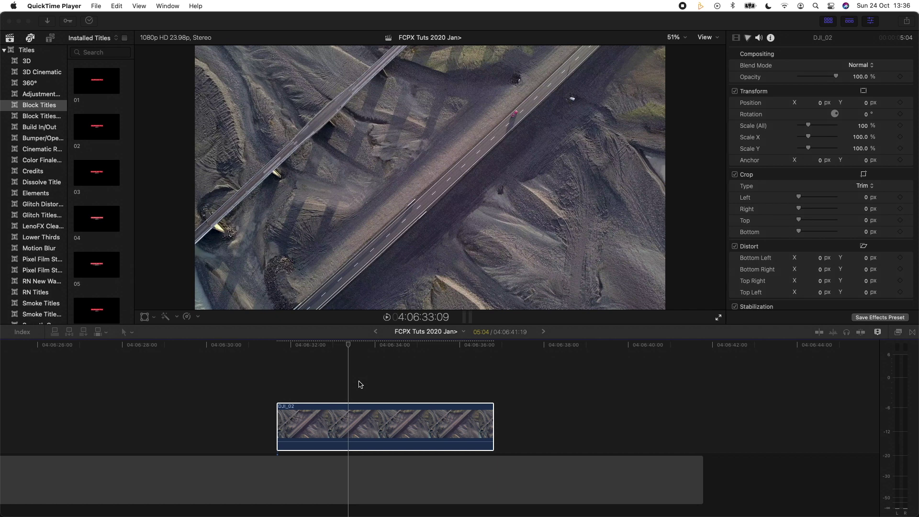
Return the playhead to the start of the DJI_02 drone clip and play it.
left_click(320, 346)
key("space")
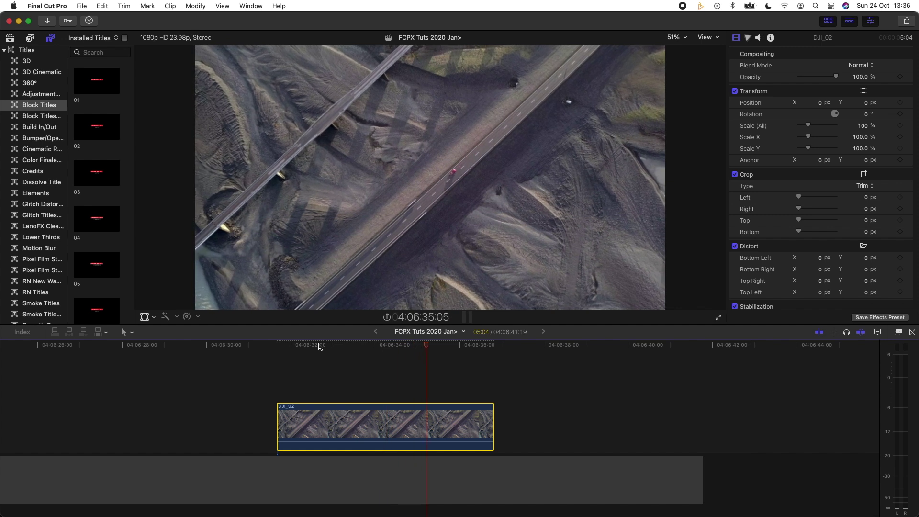
Add an object tracker to DJI_02 and shrink its box onto the red car.
key("space")
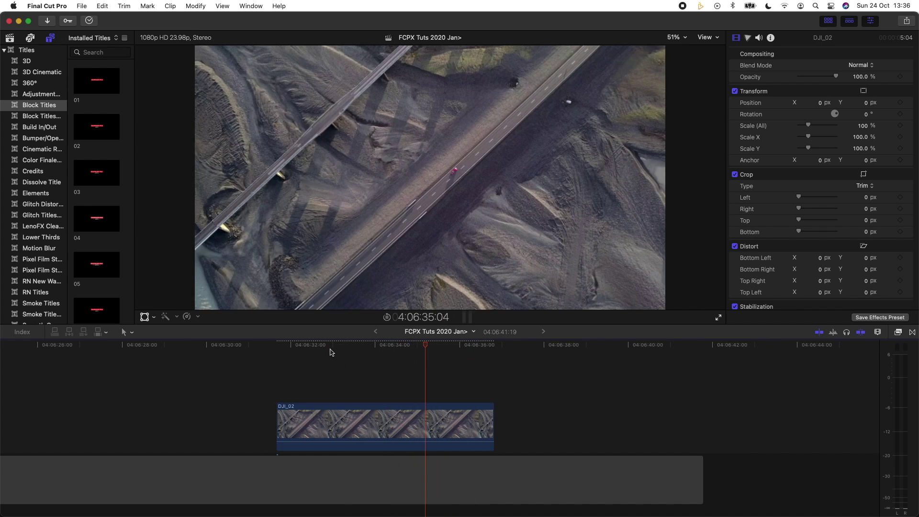
left_click(372, 422)
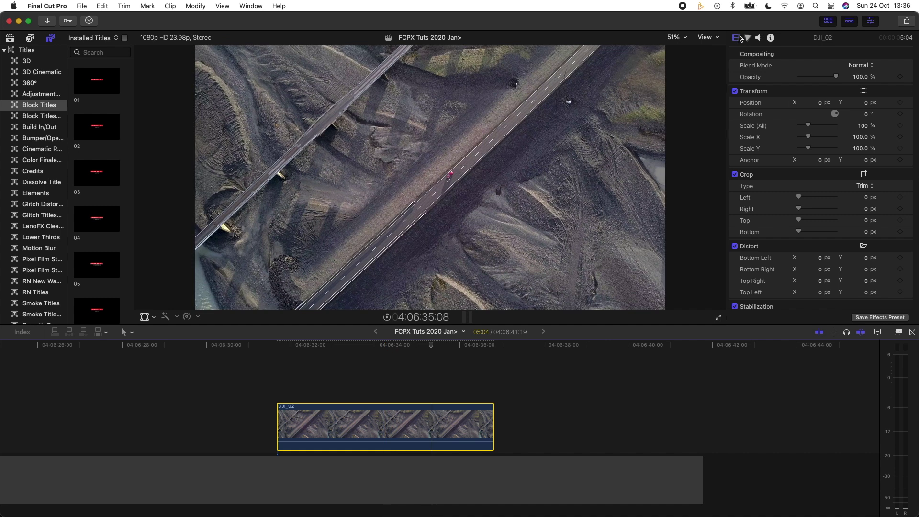
scroll(778, 288, "down", 5)
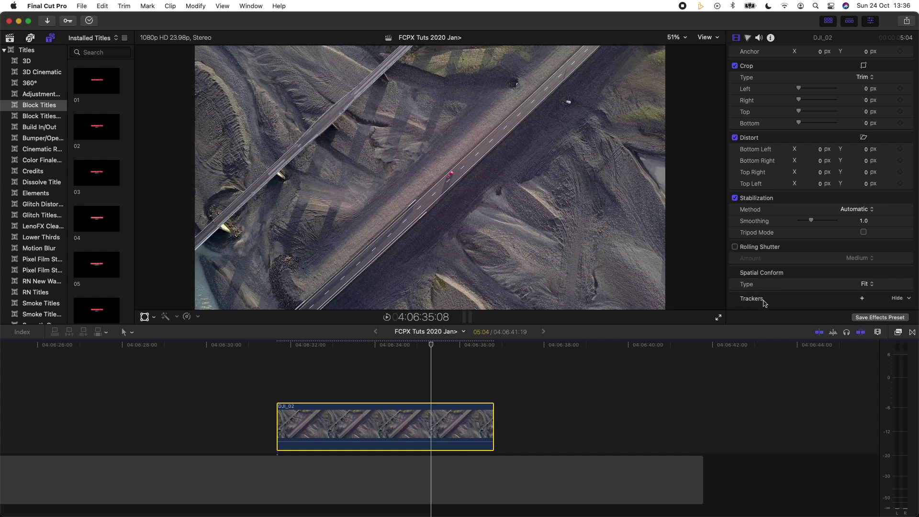
left_click(862, 300)
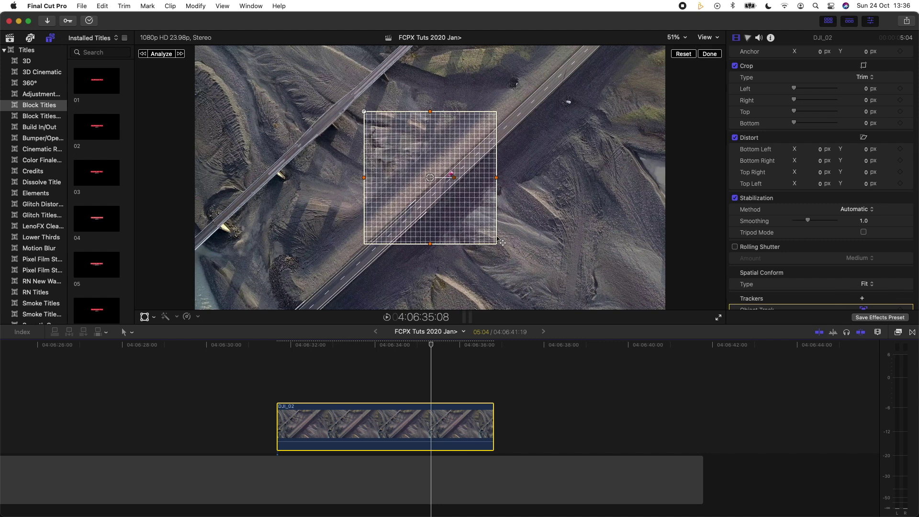
left_click_drag(493, 240, 454, 180)
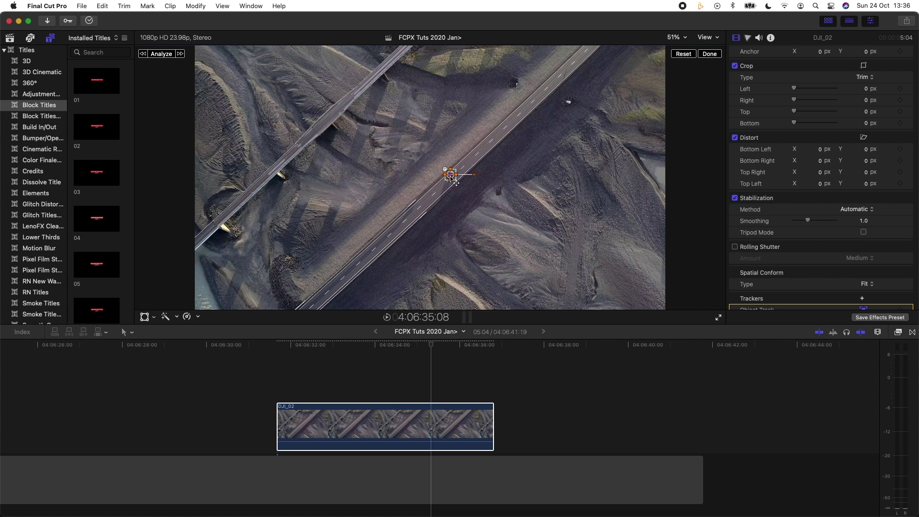
Analyze the red car's motion, review and adjust the track, then exit tracker editing.
left_click(165, 54)
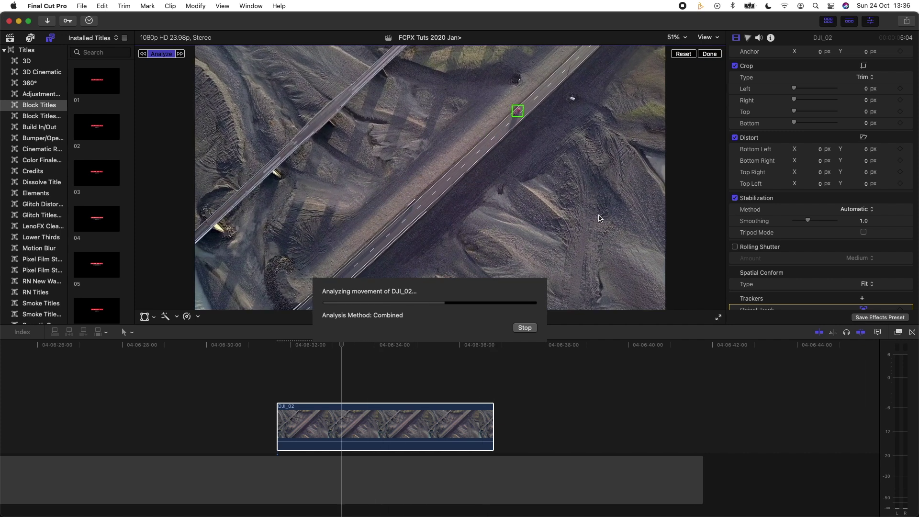
left_click(448, 348)
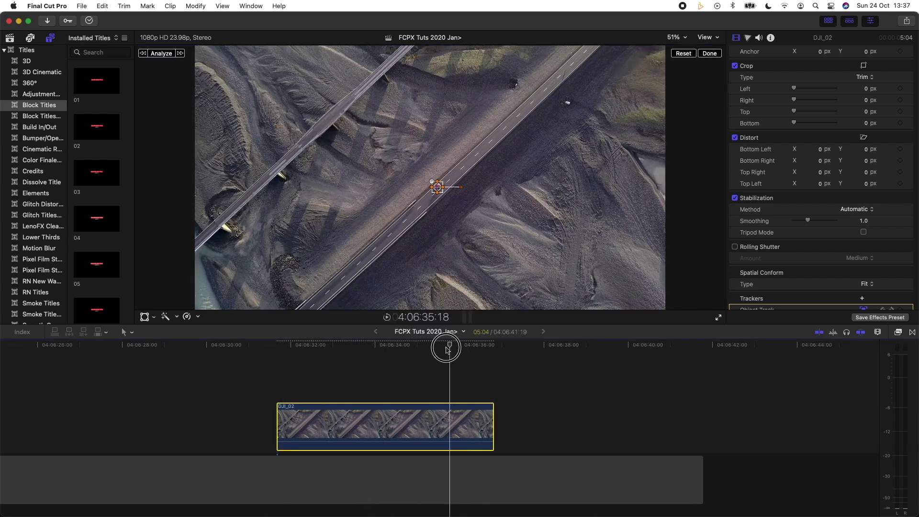
left_click_drag(446, 350, 380, 345)
key("cmd+=")
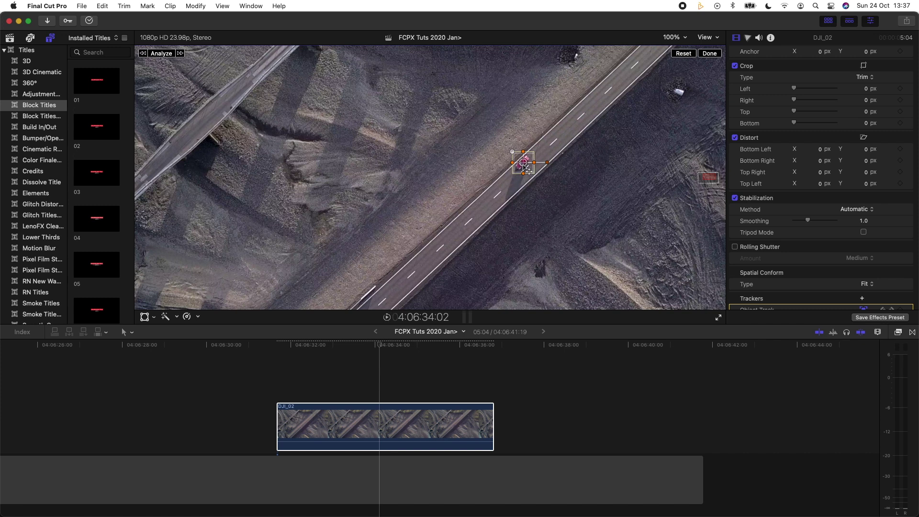
mouse_move(525, 167)
left_mouse_down()
mouse_move(546, 179)
mouse_move(495, 177)
mouse_move(526, 167)
left_mouse_up()
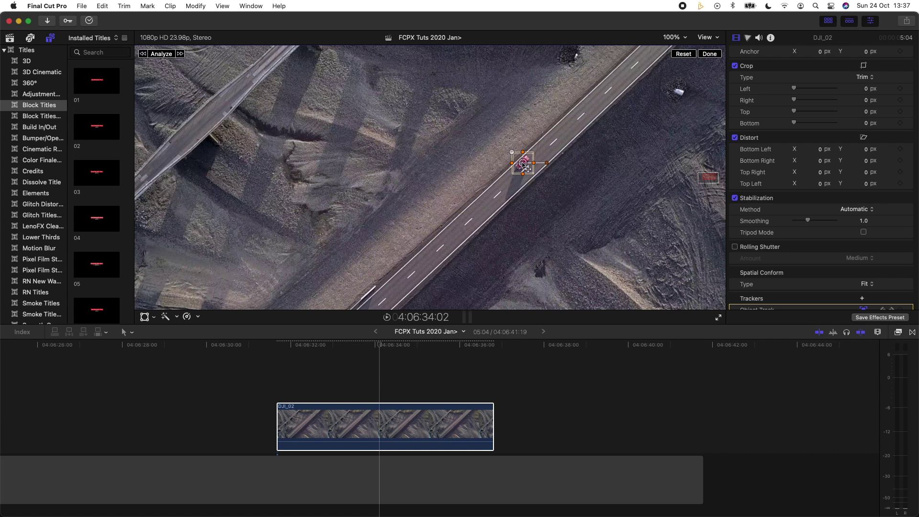
left_click_drag(406, 344, 376, 350)
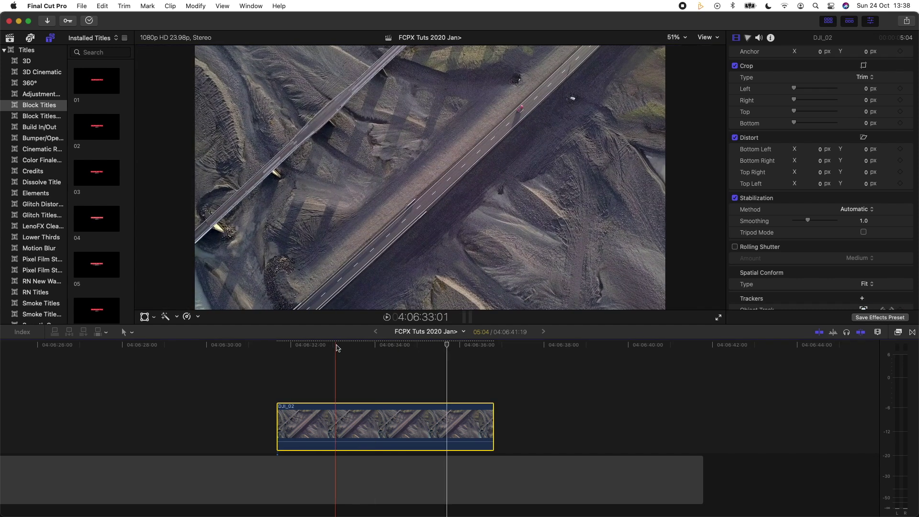
left_click(335, 360)
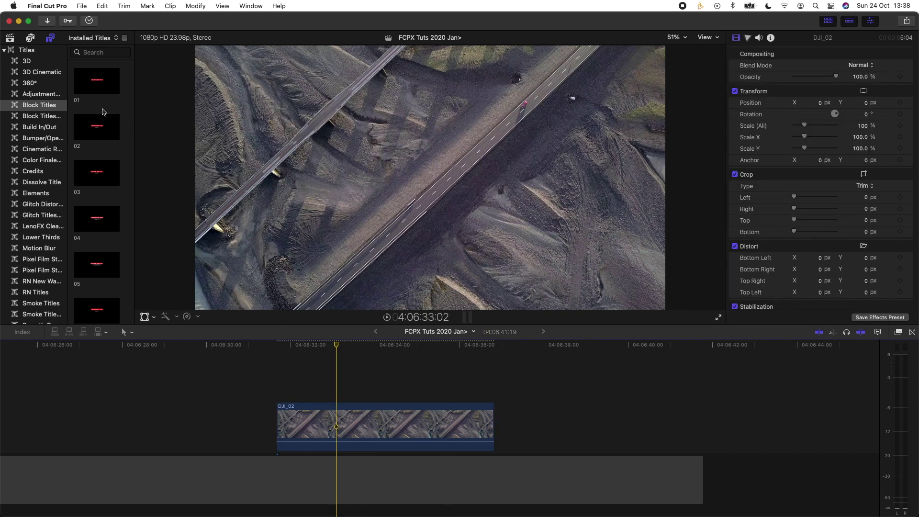
Place the Color Block 02 title above DJI_02 and attach it to the car's Object Track.
left_click_drag(81, 122, 293, 389)
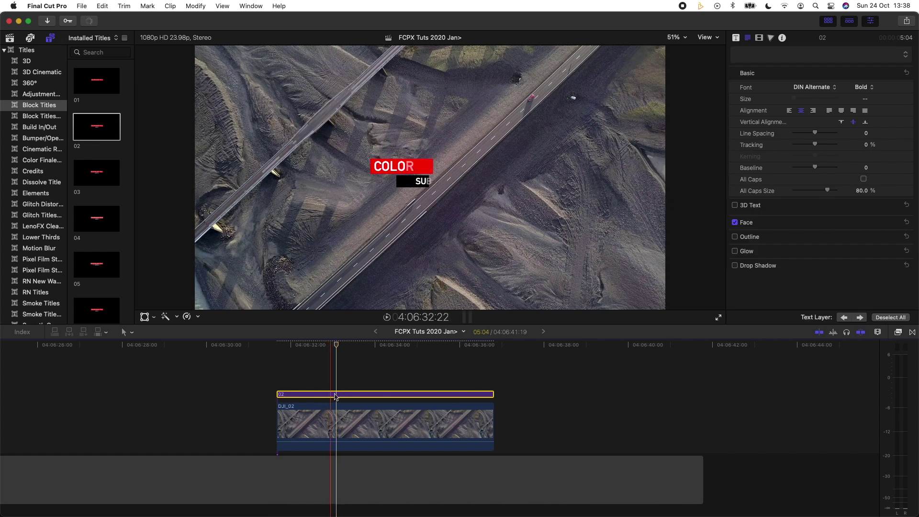
left_click(145, 316)
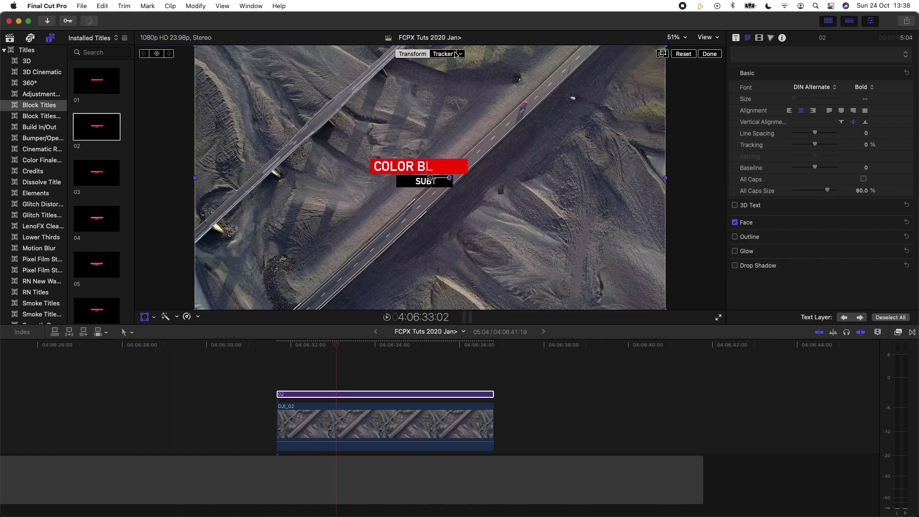
left_click(460, 54)
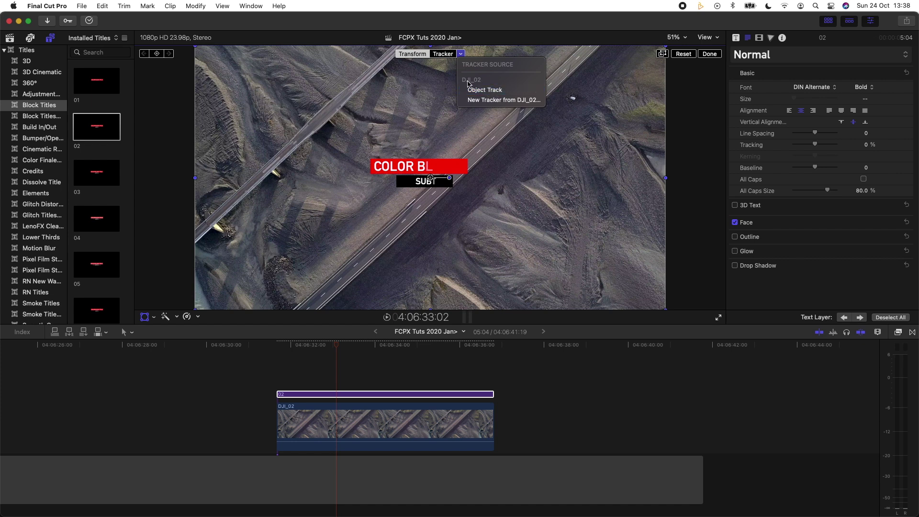
left_click(502, 91)
Move the title up onto the car, scale it down to 68%, and play back the result.
left_click_drag(450, 216, 568, 125)
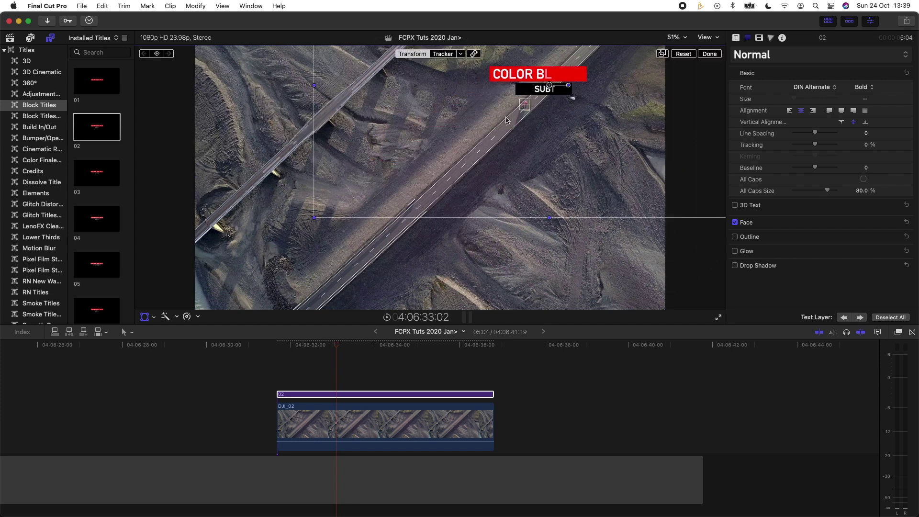
left_click_drag(313, 221, 556, 139)
left_click(707, 55)
key("Left")
key("Left")
key("Left")
key("Left")
key("Left")
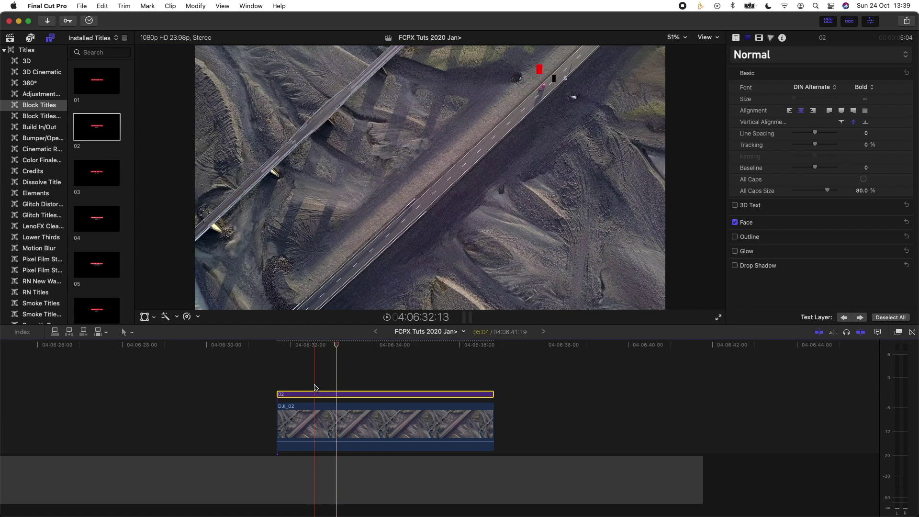
key("space")
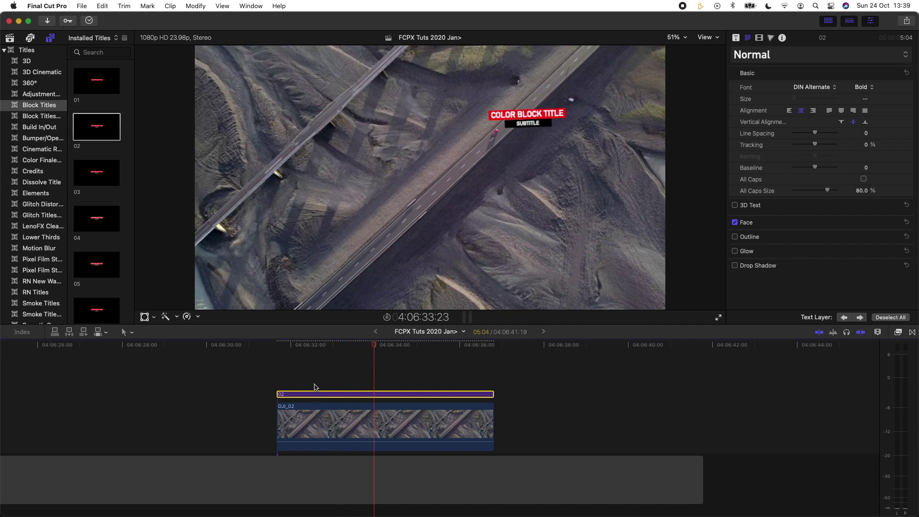
key("space")
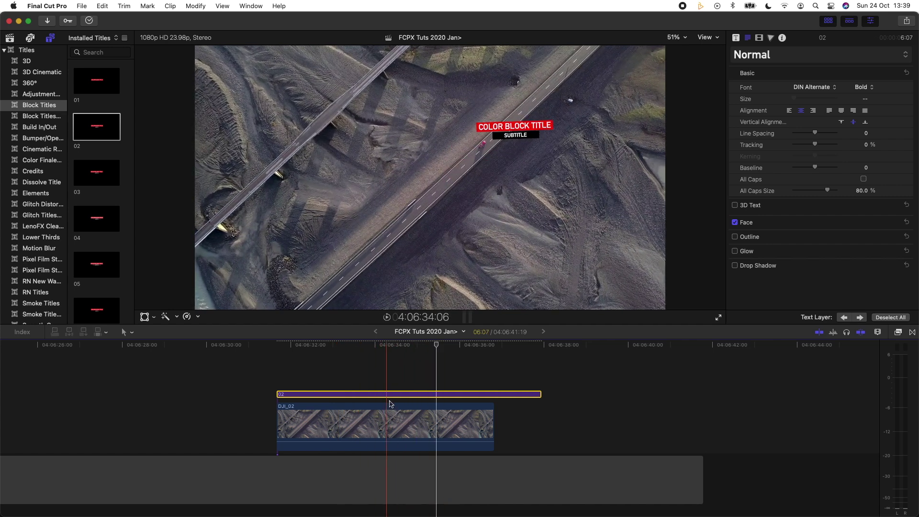
Turn on Tracker > Rotation for the title's Transform and set its Rotation to 0°.
left_click(759, 37)
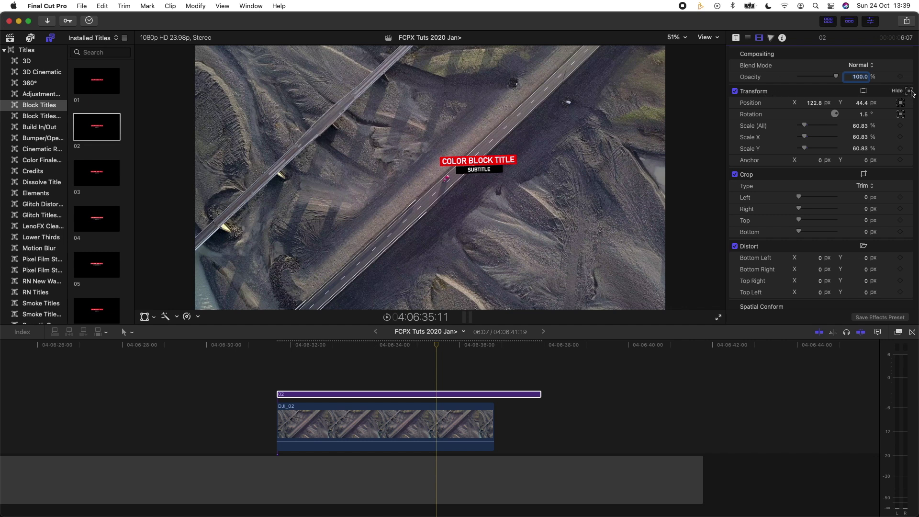
left_click(910, 91)
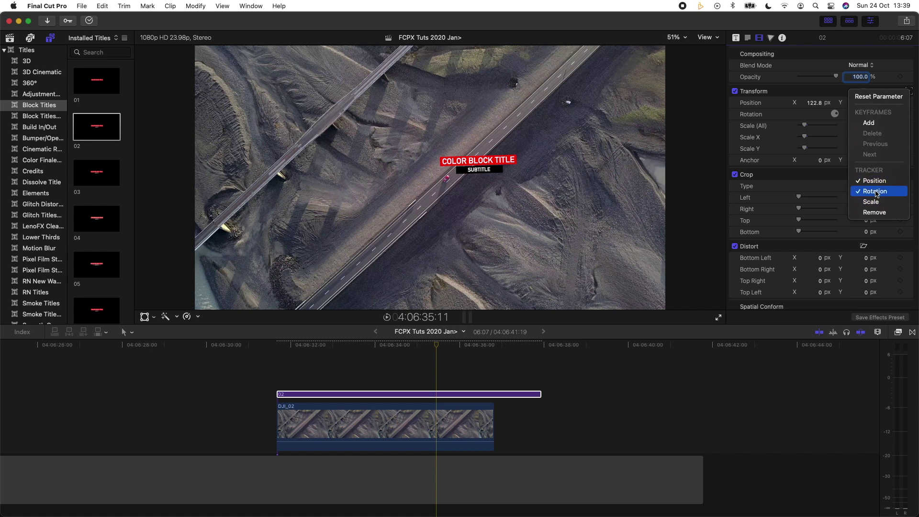
left_click(878, 191)
left_click(864, 116)
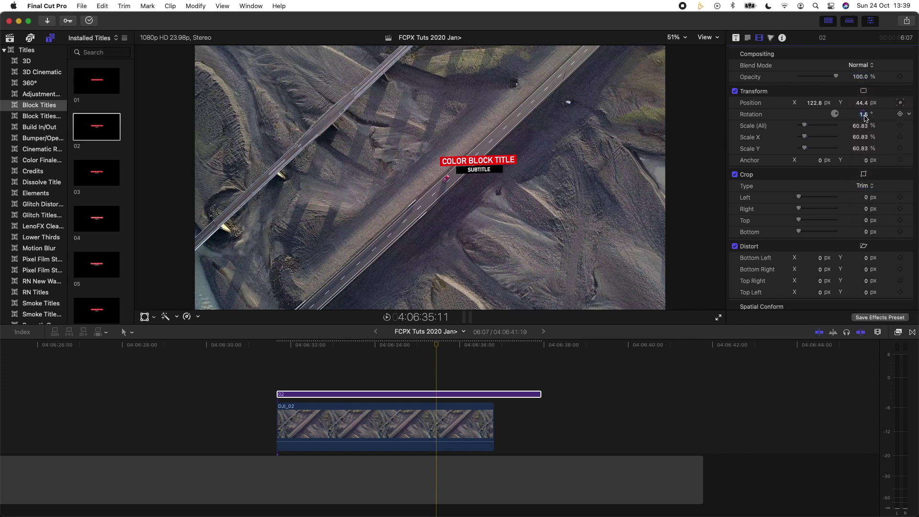
type("0")
left_click(909, 91)
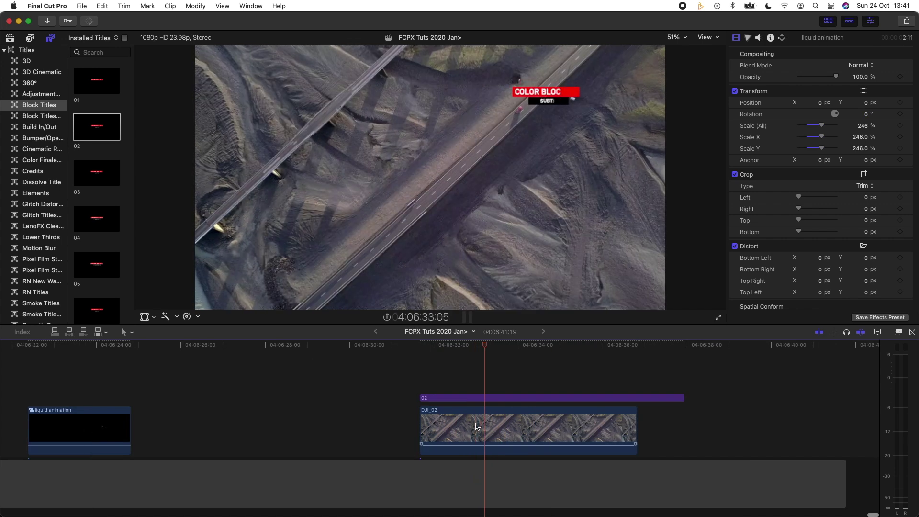
Connect the liquid animation clip above the Color Block title and preview it over the highway.
key("space")
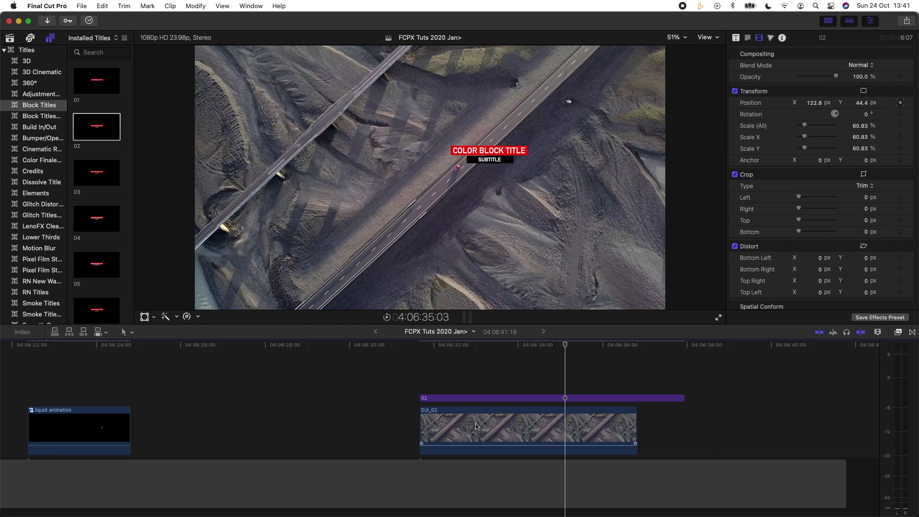
left_click(41, 416)
key("space")
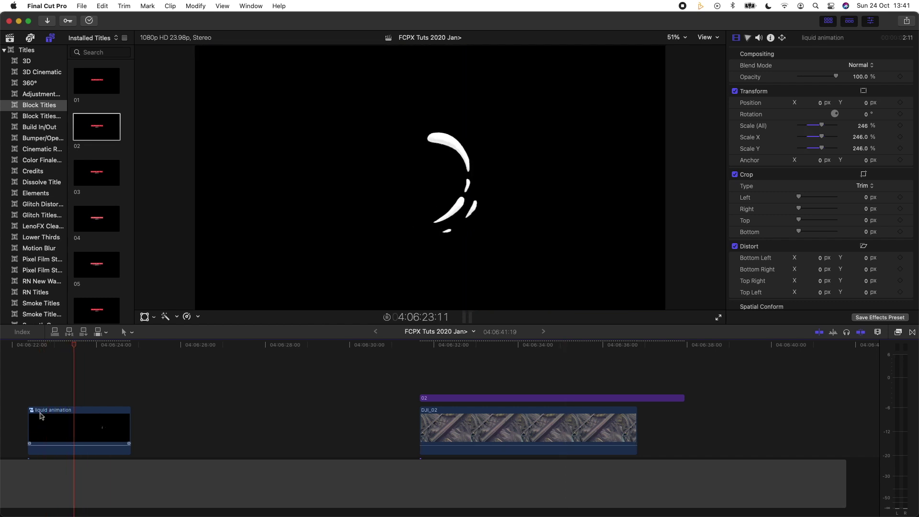
left_click_drag(50, 420, 468, 375)
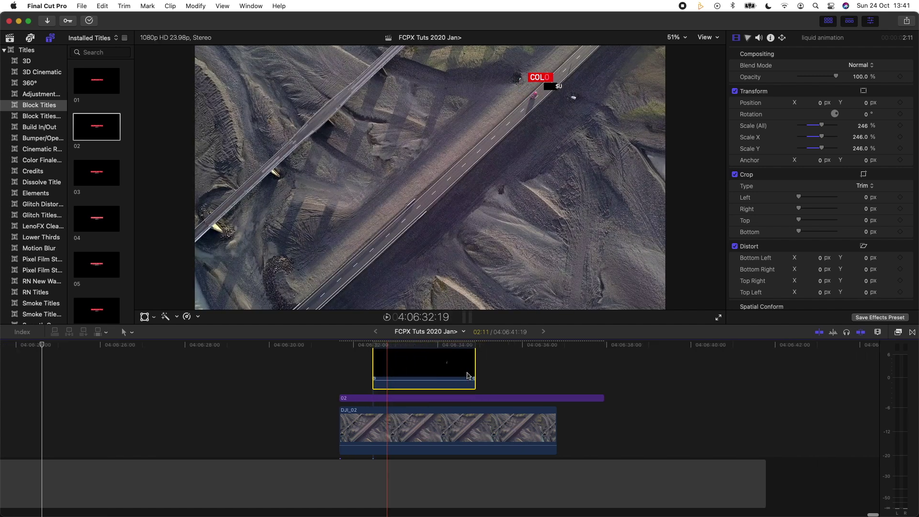
left_click(397, 345)
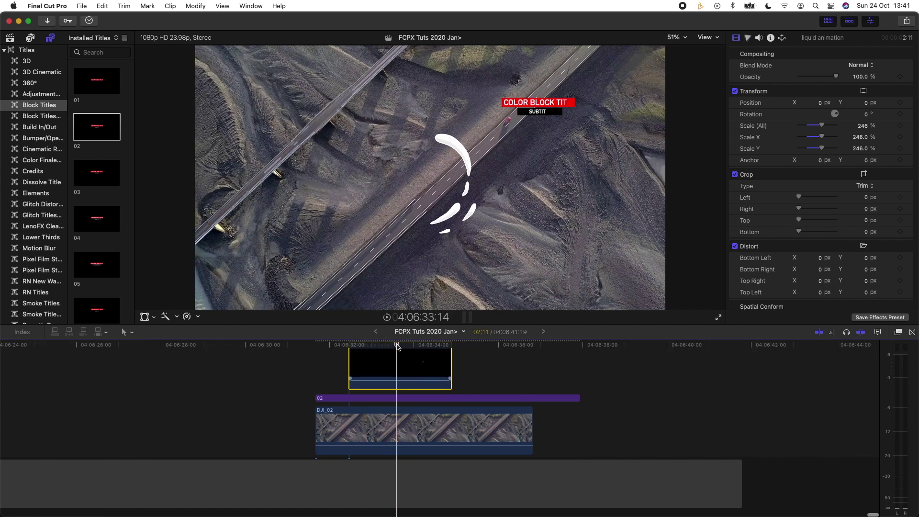
scroll(396, 378, "up", 2)
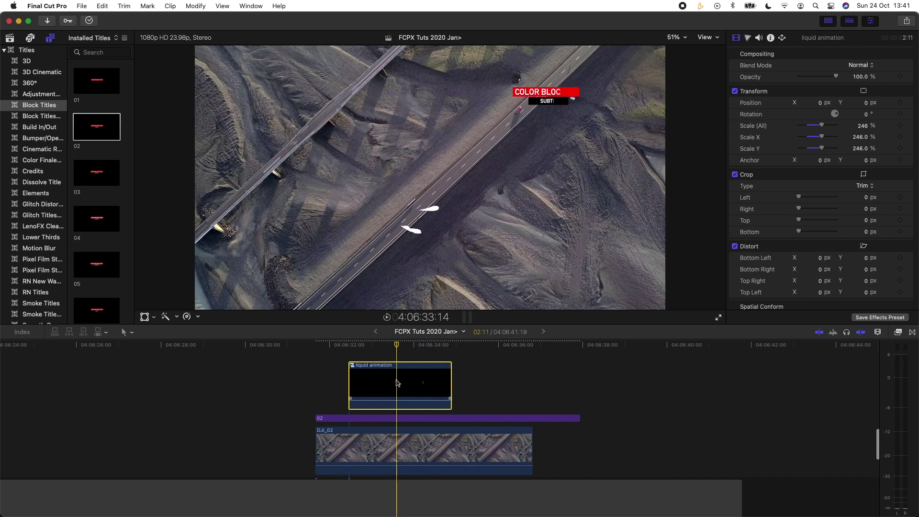
left_click(144, 317)
Attach the liquid animation to the Object Track, scale it to 72% beside the title, and play.
left_click(459, 54)
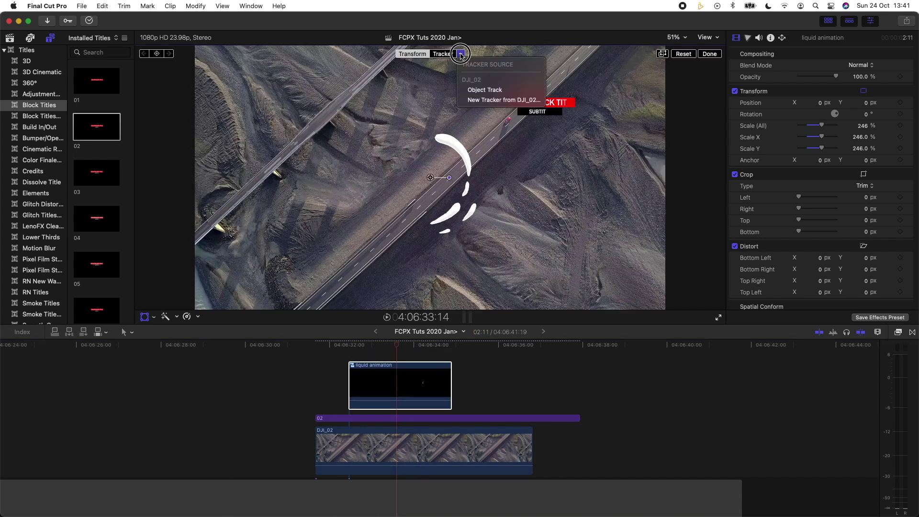
left_click(485, 90)
left_click_drag(405, 216, 514, 118)
left_click_drag(821, 125, 806, 127)
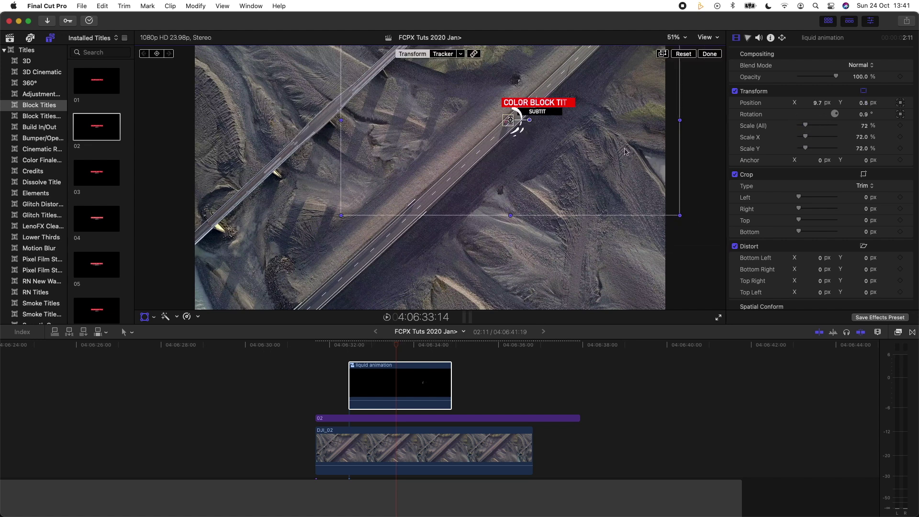
left_click_drag(509, 118, 507, 117)
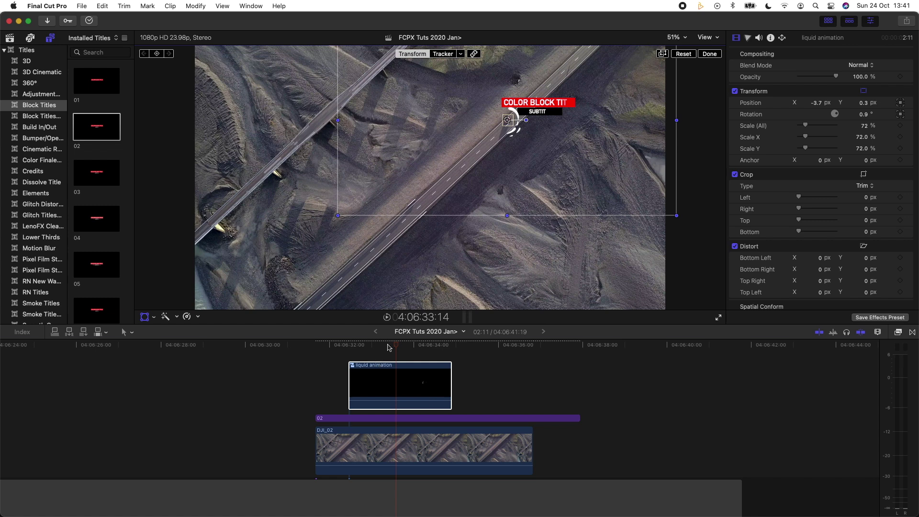
left_click(369, 345)
key("space")
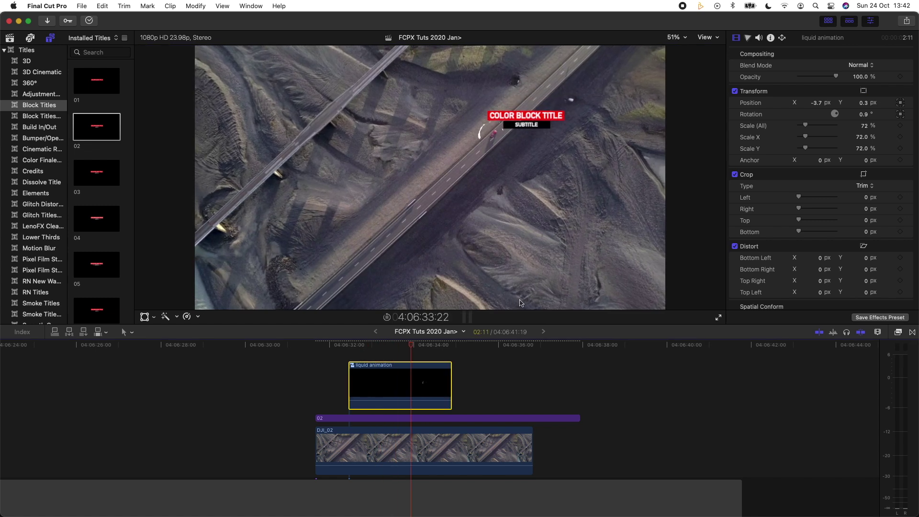
Delete the extra liquid animation copy and replay from the start of the title clip.
left_click(385, 345)
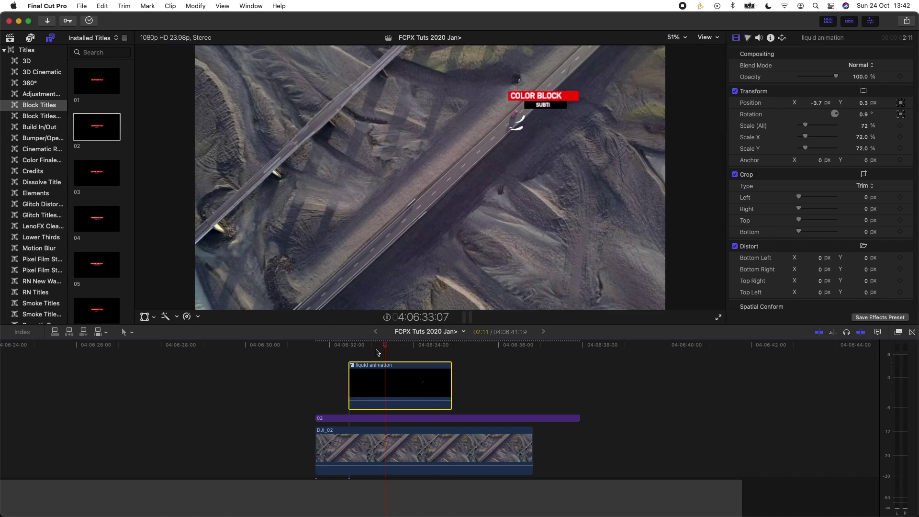
scroll(386, 398, "up", 2)
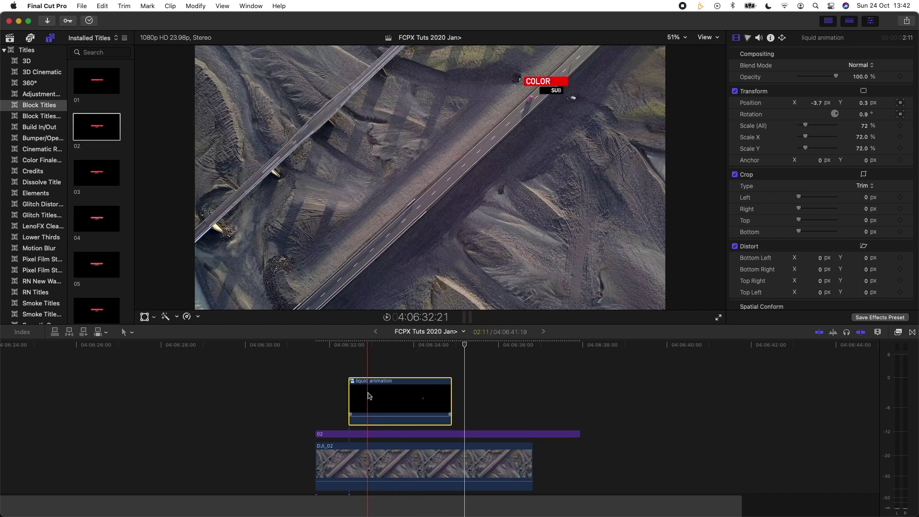
key("Delete")
key("space")
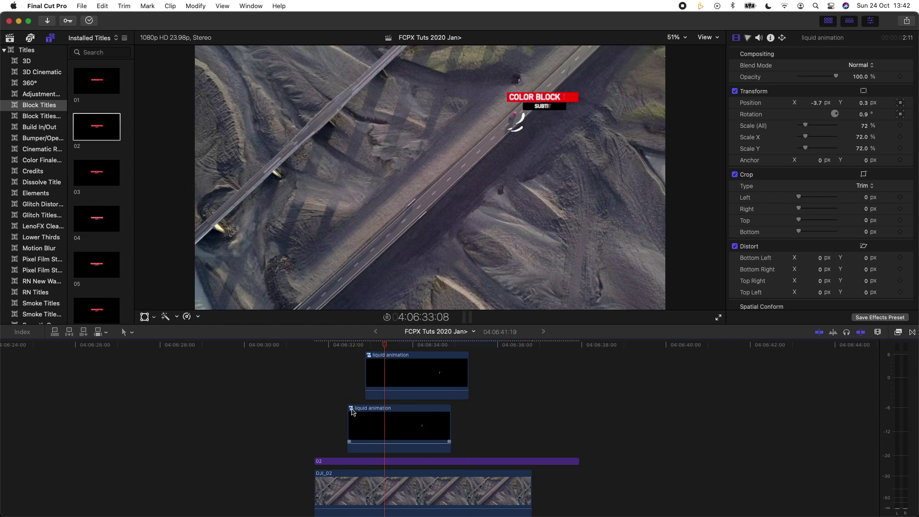
left_click(352, 411)
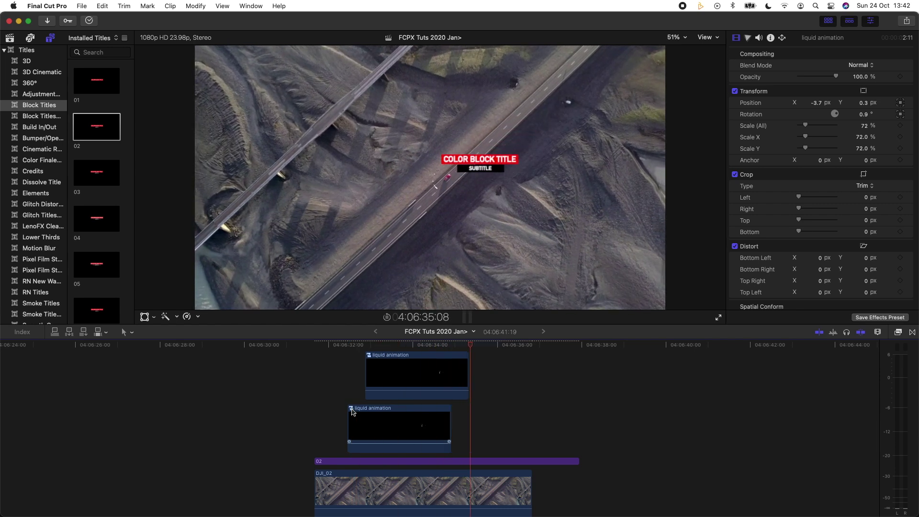
key("/")
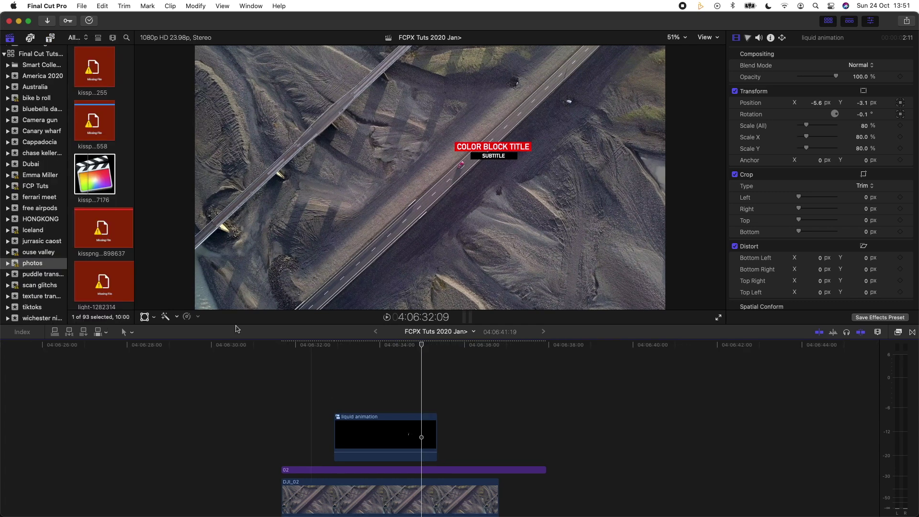
Place the FCP logo photo above the titles and attach it to the existing Object Track.
left_click_drag(107, 166, 287, 386)
left_click(145, 317)
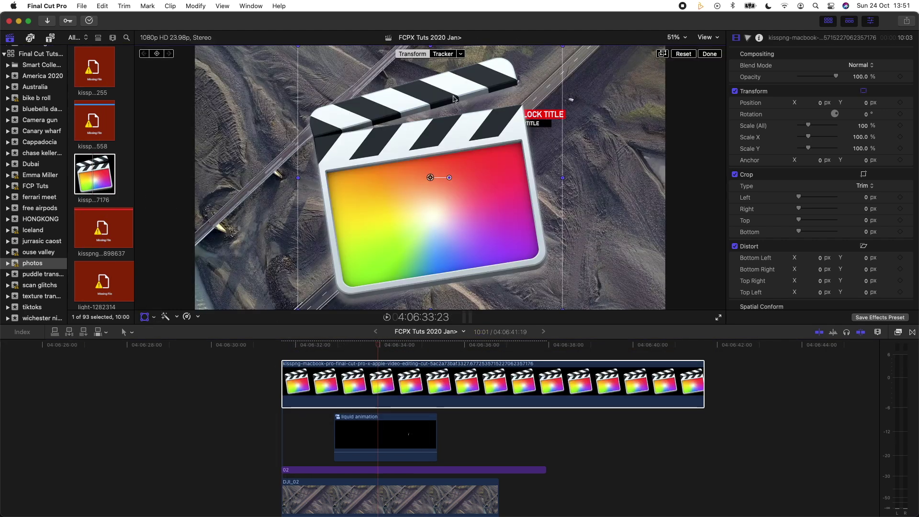
left_click(459, 55)
left_click(473, 89)
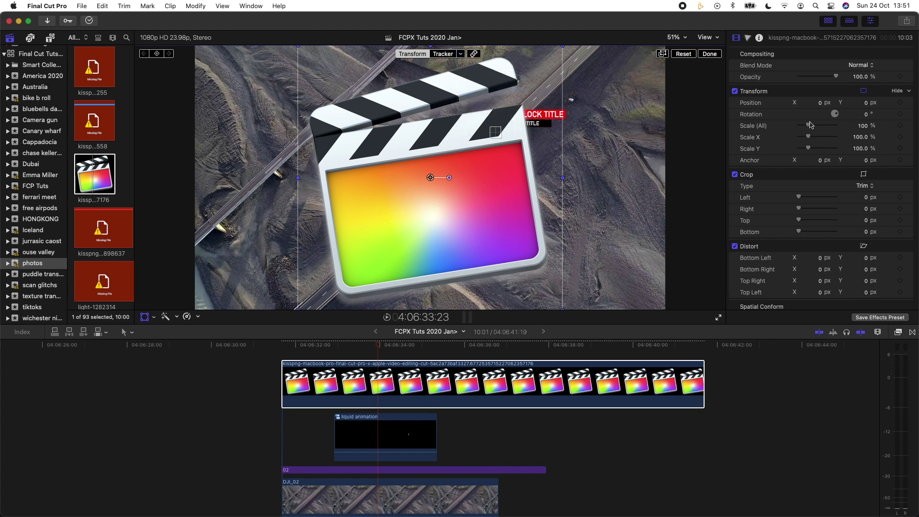
Shrink the logo to 18%, set it left of the title, and play back the composite.
left_click_drag(810, 125, 803, 128)
left_click_drag(433, 179, 466, 109)
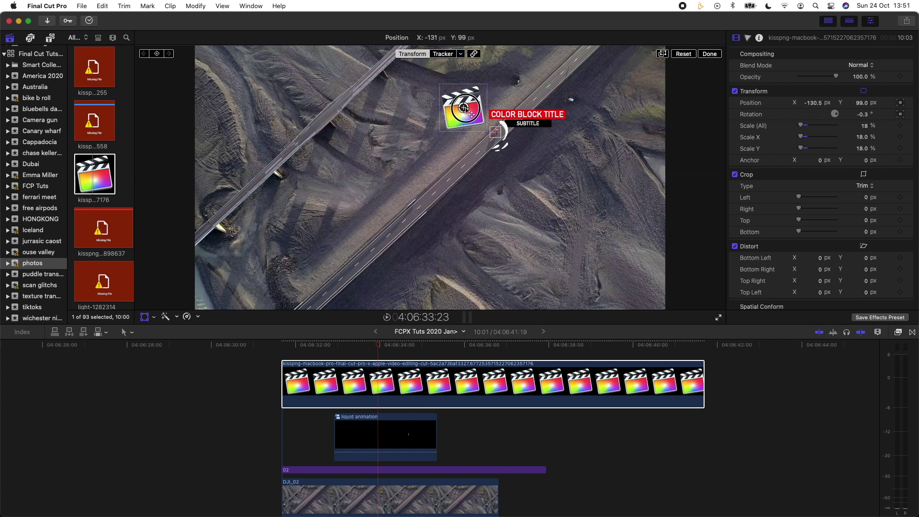
left_click(393, 378)
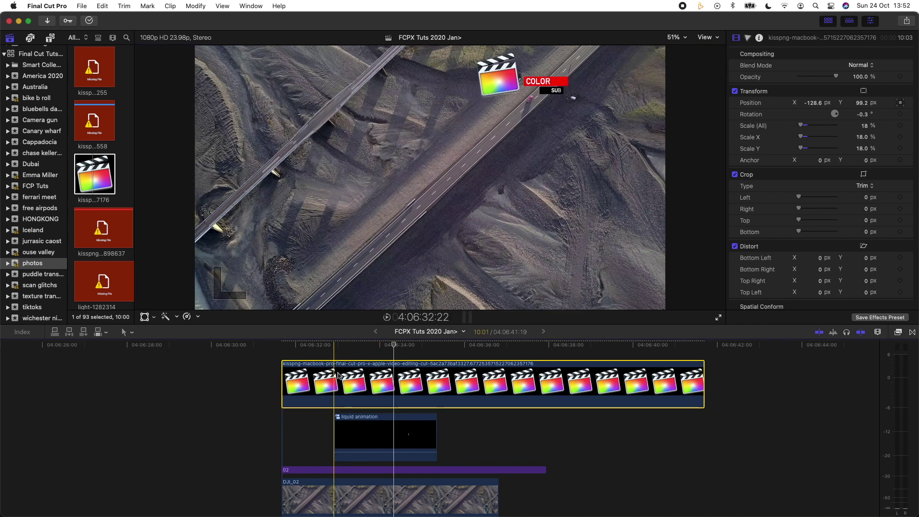
key("space")
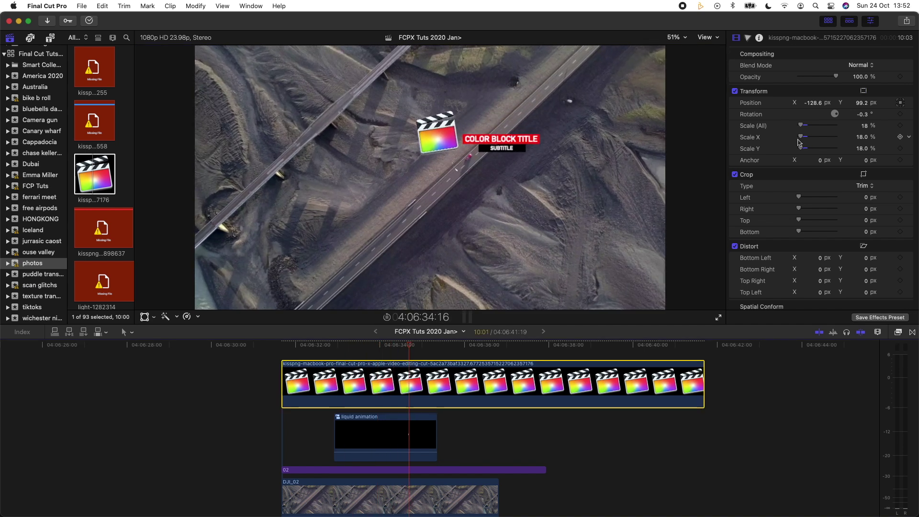
left_click(95, 173)
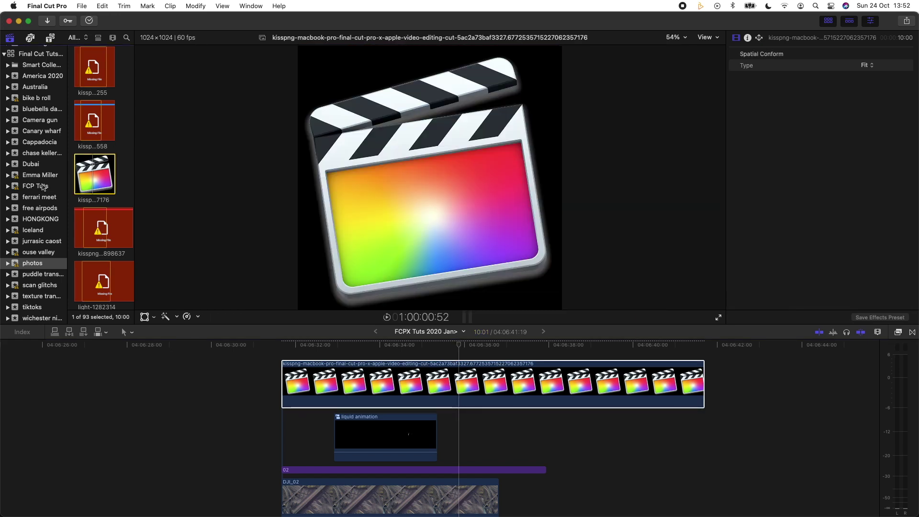
Connect the DJI_0010 Iceland drone clip above the existing clips with Q.
left_click(42, 185)
left_click(33, 230)
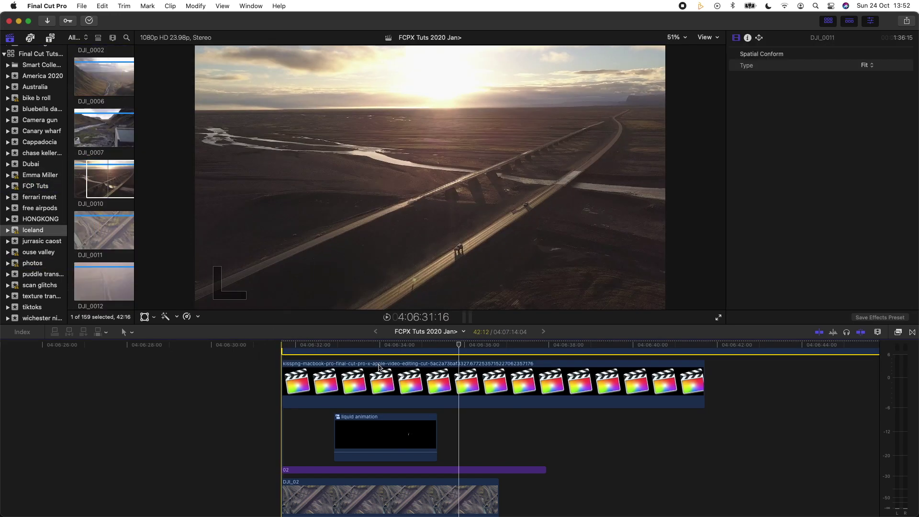
key("q")
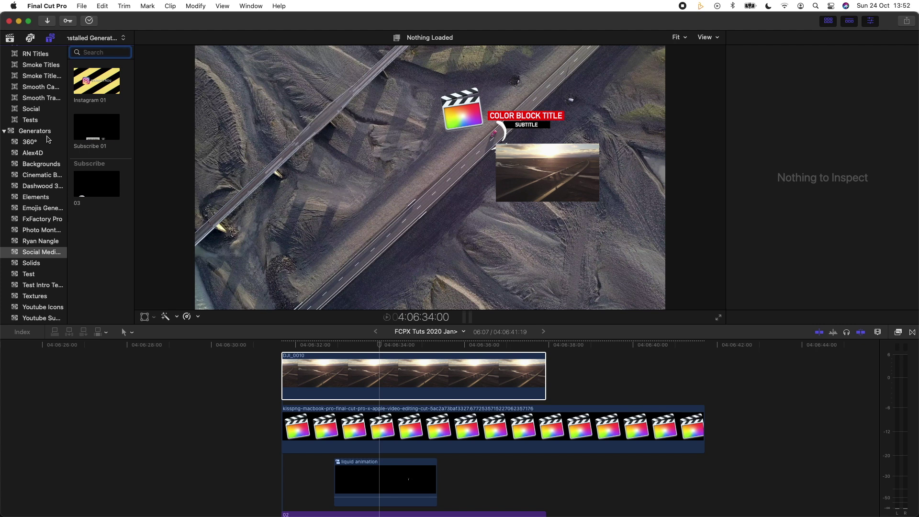
left_click(37, 131)
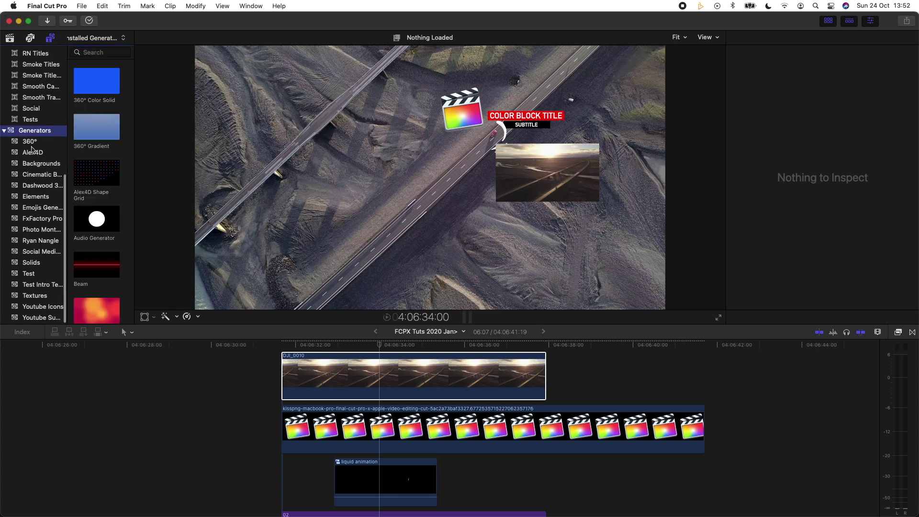
Add the Subscribe 01 generator from Social Media to the timeline above the inset clip.
scroll(94, 178, "down", 5)
scroll(94, 178, "down", 6)
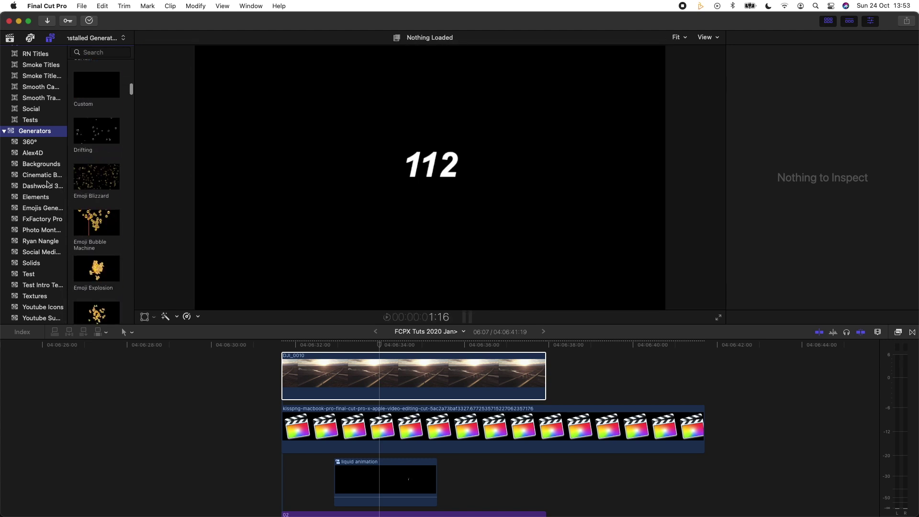
left_click(42, 252)
left_click_drag(97, 127, 275, 359)
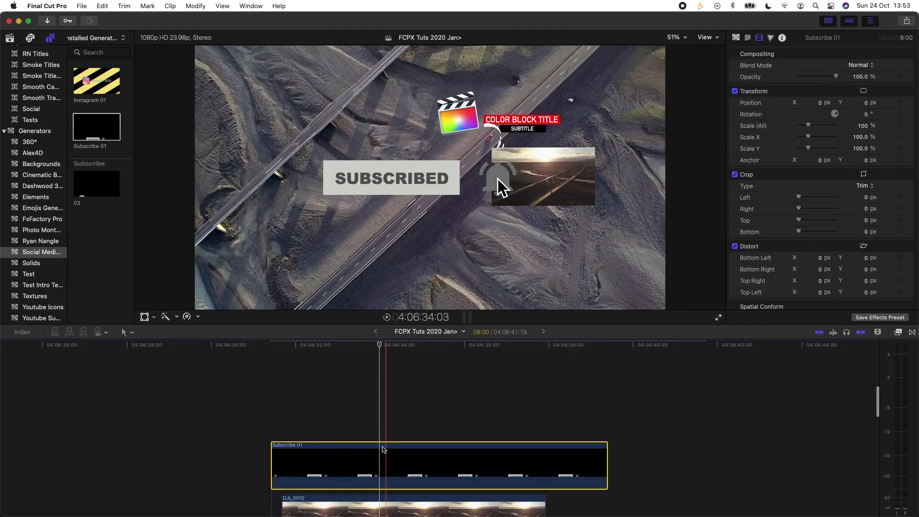
Scale the Subscribe 01 button down to 47% with on-screen transform controls.
scroll(383, 449, "down", 2)
key("shift+t")
left_click_drag(664, 308, 476, 205)
Move the subscribe button left of the inset, then preview and stop on SUBSCRIBED.
left_click_drag(484, 155, 536, 158)
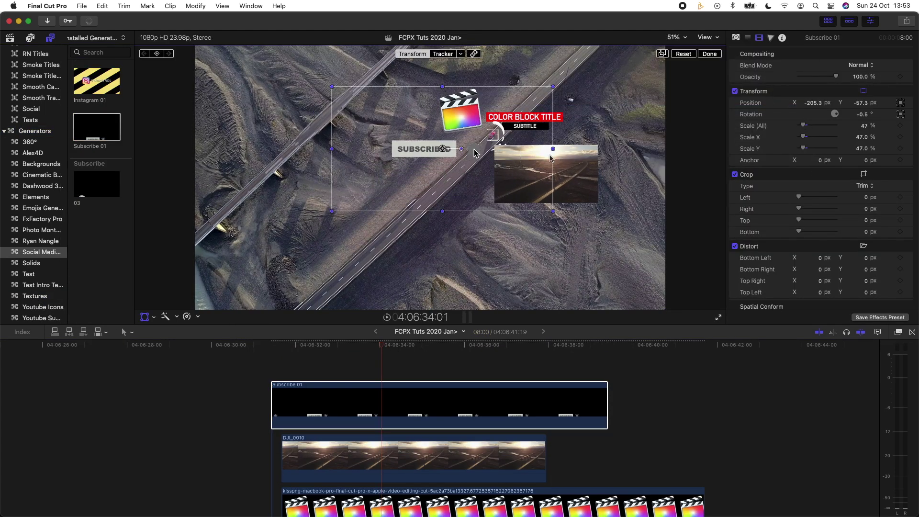
left_click(283, 414)
key("space")
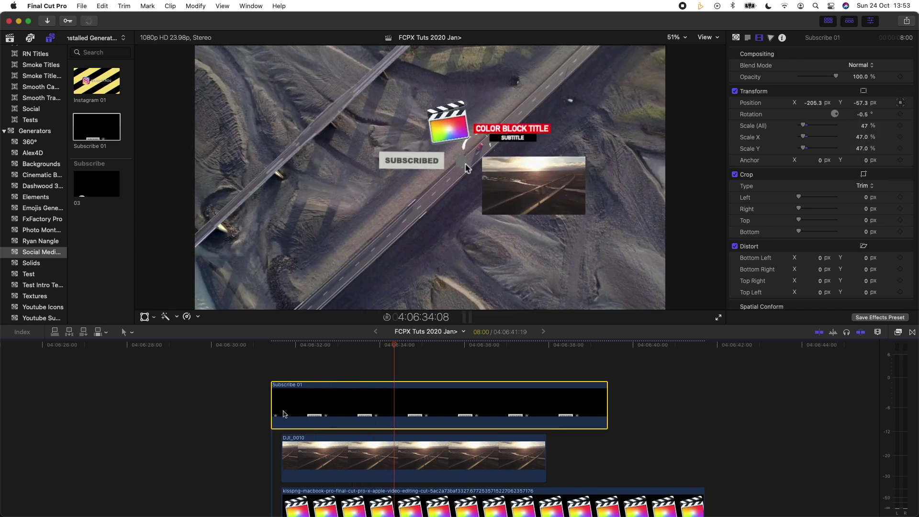
left_click(392, 421)
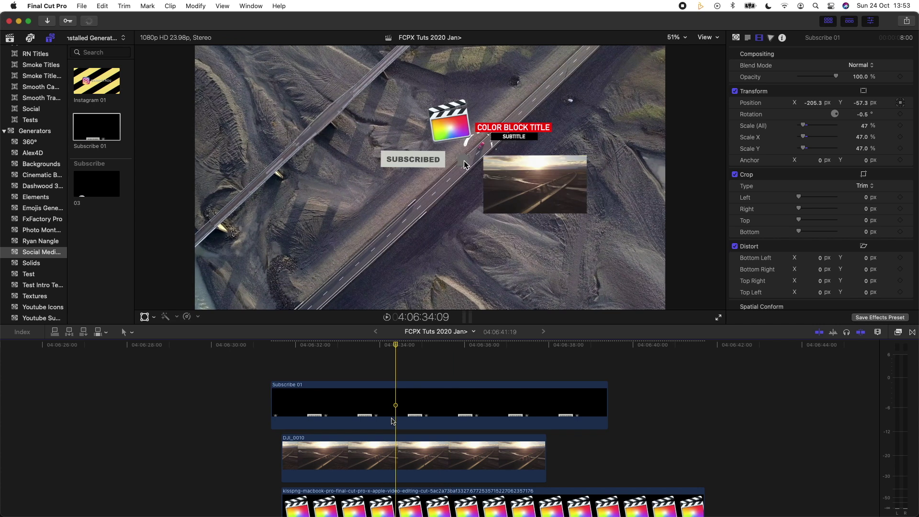